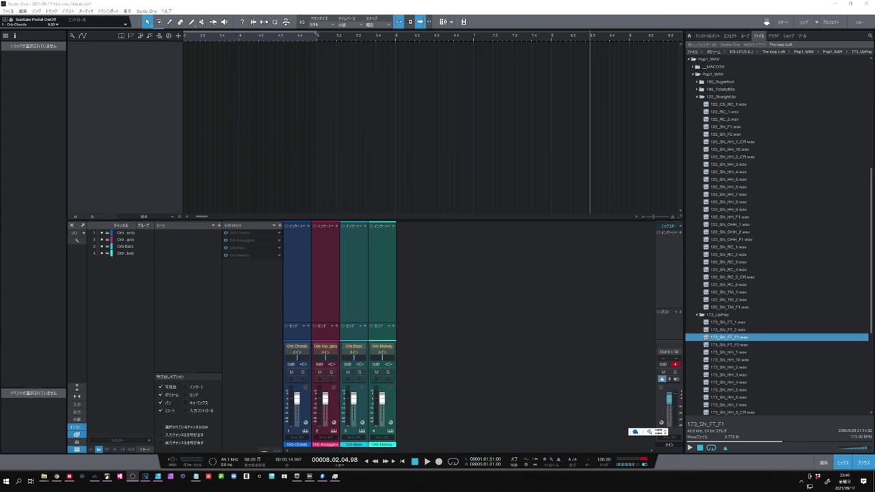
Enable stretching audio files to the song tempo in the general song settings and accept the change
left_click(37, 11)
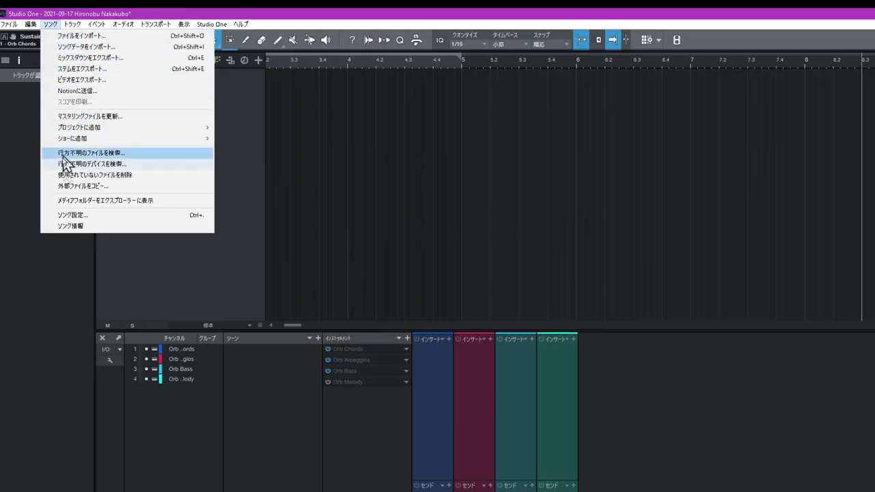
left_click(68, 214)
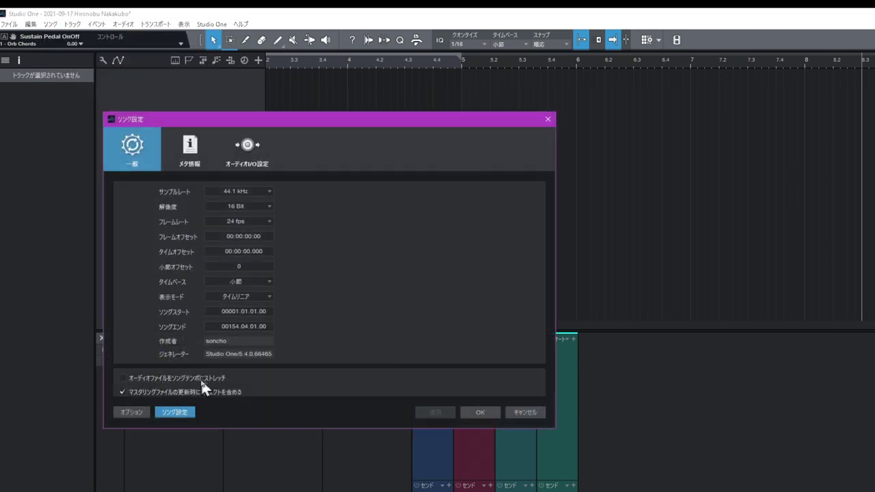
left_click(125, 378)
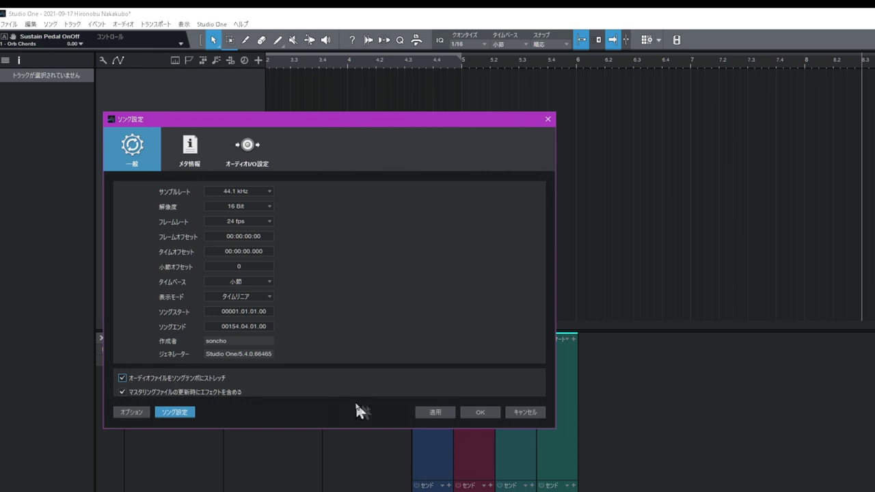
left_click(470, 412)
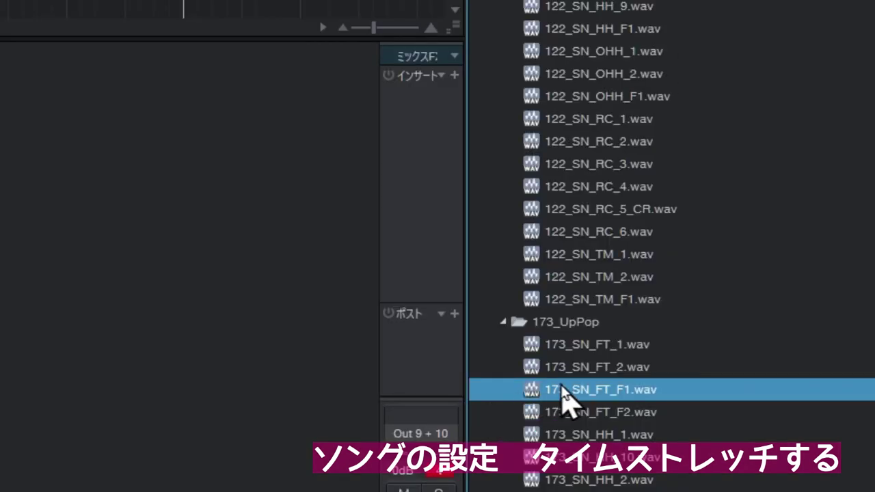
Place the 173_SN_FT_F1.wav loop from the 173_UpPop folder on a new track in the arrangement, starting at bar 5
scroll(567, 390, "down", 3)
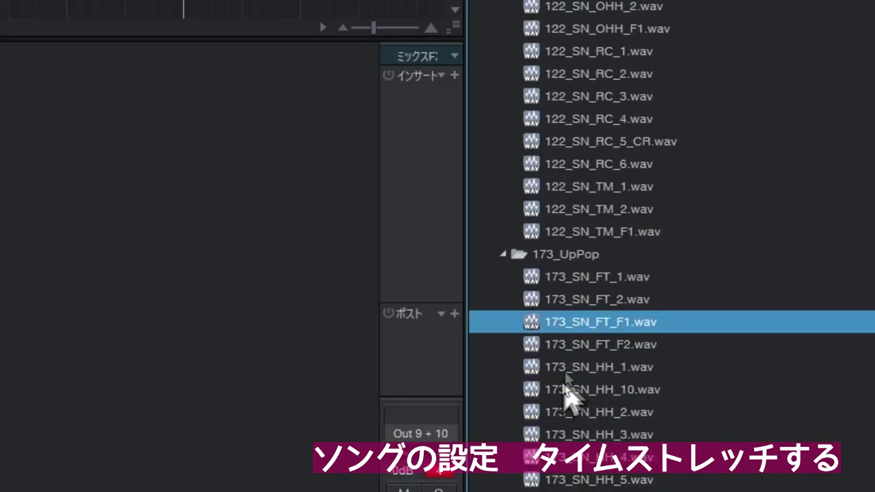
left_click(578, 301)
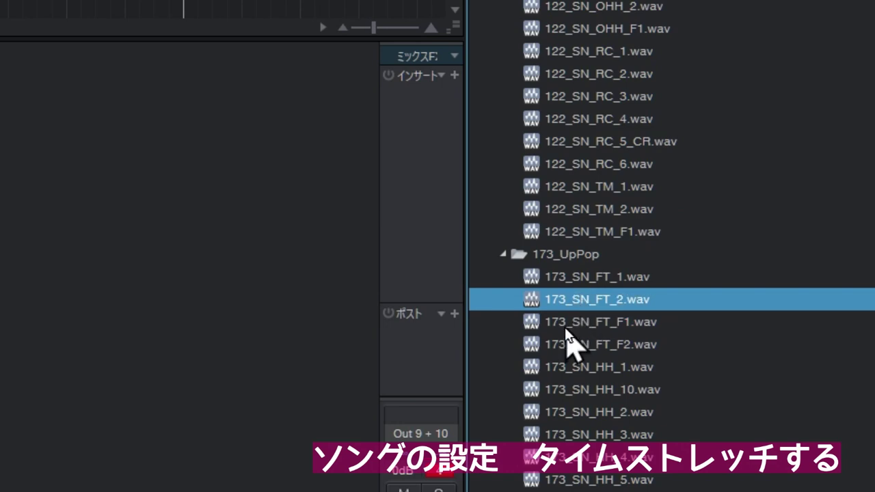
left_click(579, 321)
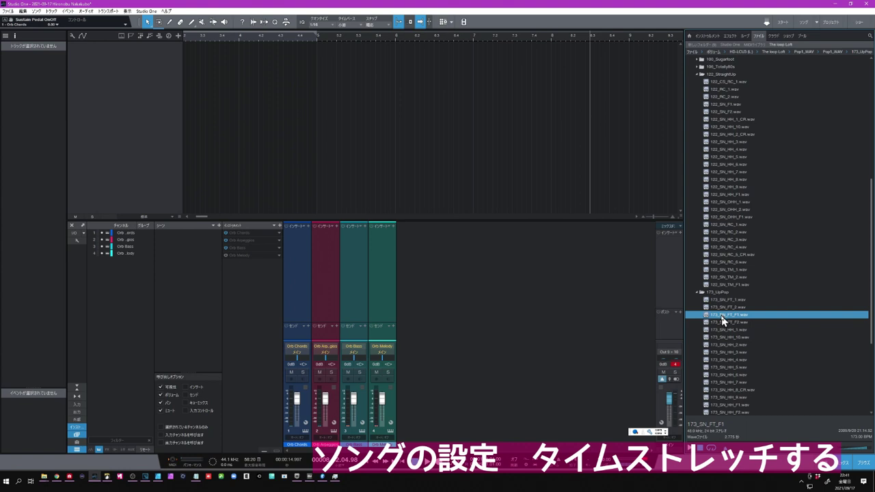
mouse_move(723, 322)
left_mouse_down()
mouse_move(691, 316)
mouse_move(438, 125)
mouse_move(329, 58)
left_mouse_up()
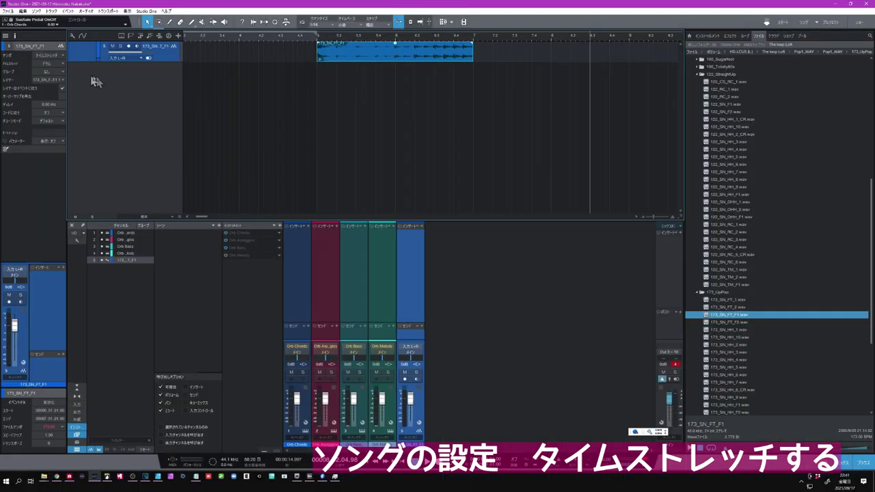
Add a second audio track and set its tempo mode to 追従 (Follow)
right_click(106, 83)
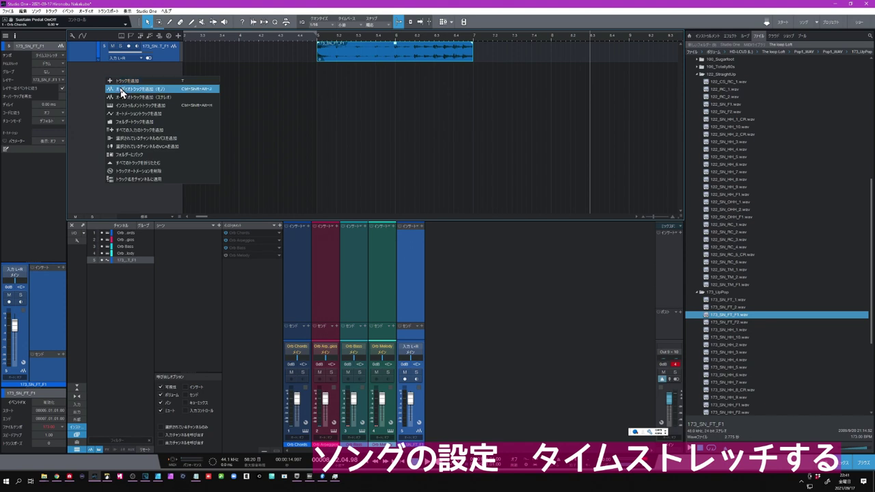
left_click(121, 90)
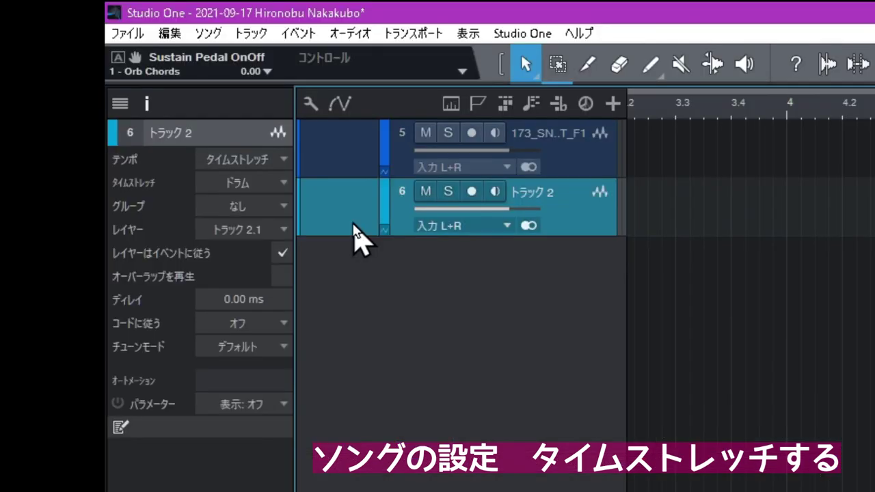
left_click(279, 159)
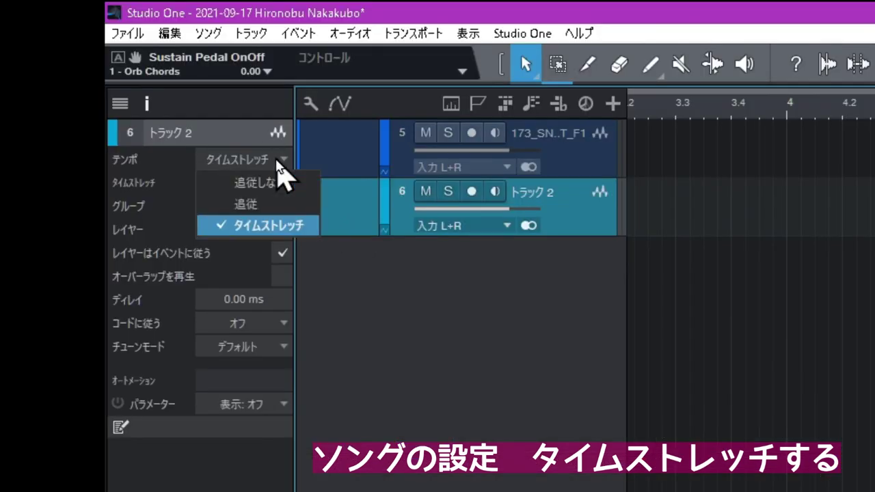
left_click(270, 205)
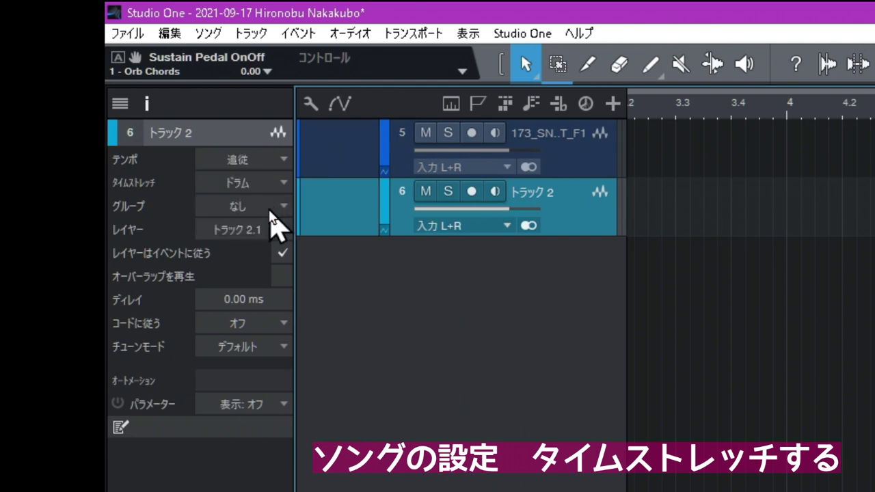
left_click(283, 164)
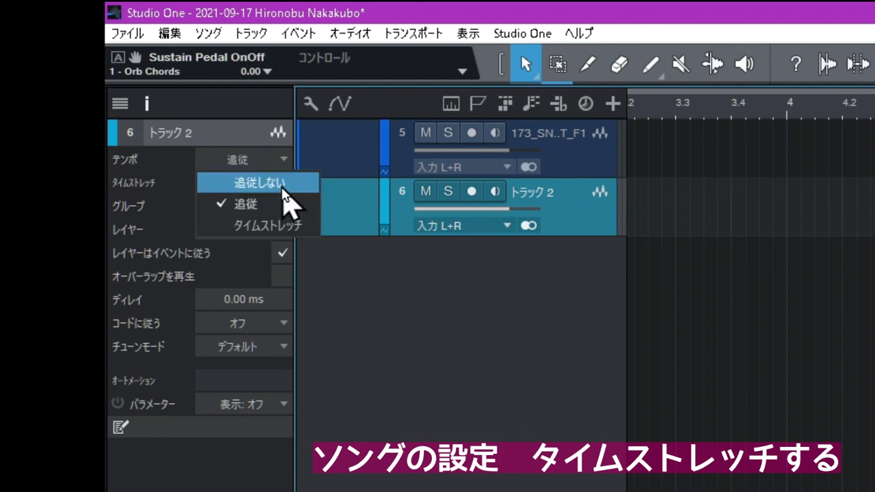
left_click(488, 339)
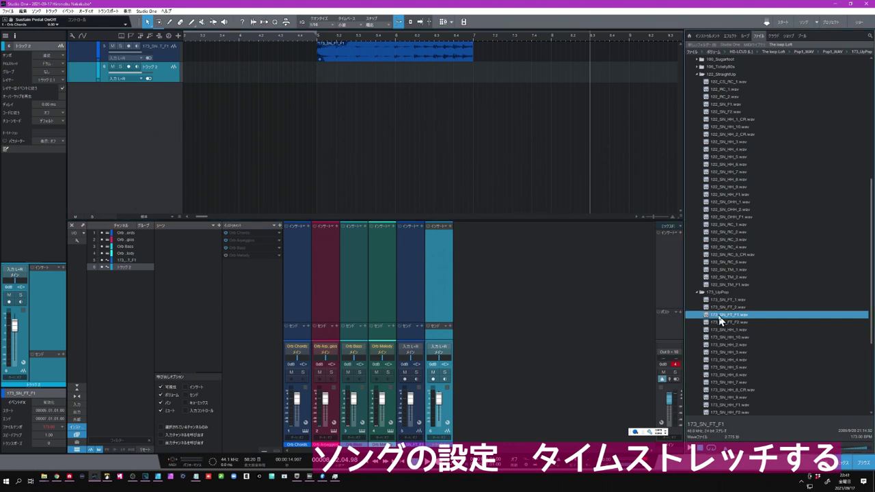
Place 173_SN_FT_F1.wav on トラック 2 at bar 5 and solo each audio track in turn to compare playback from there
left_click_drag(719, 320, 329, 79)
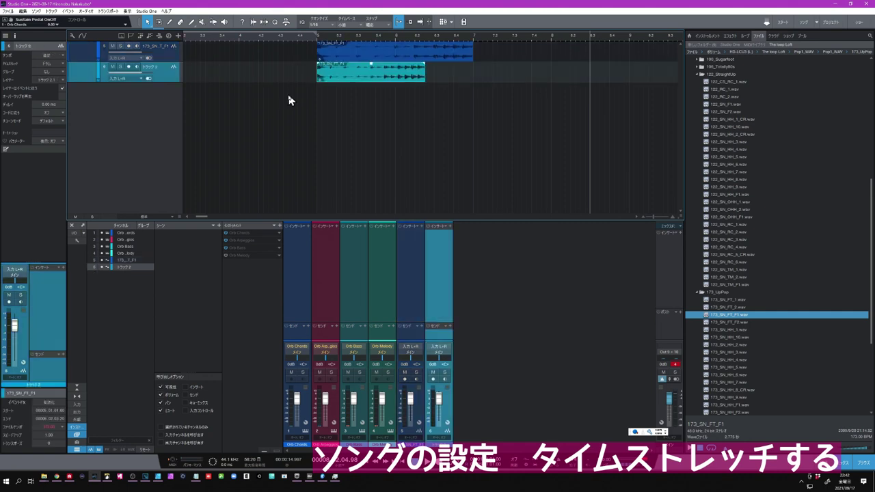
left_click(121, 45)
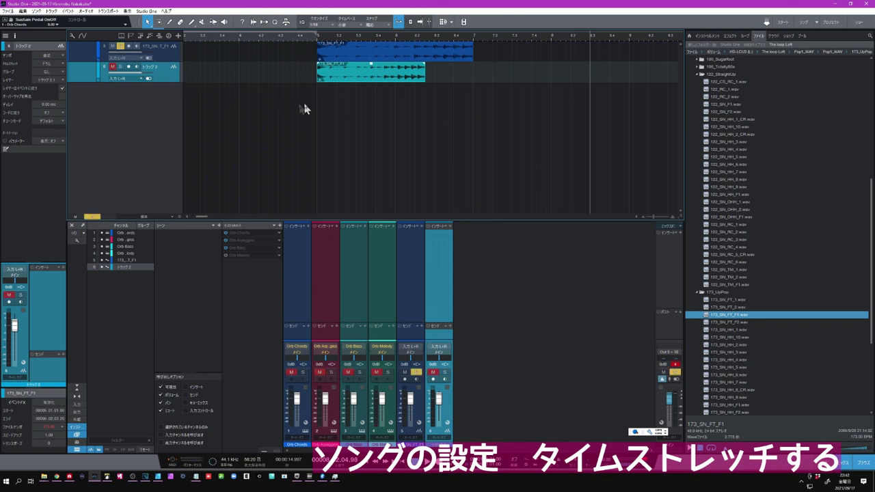
left_click(318, 37)
key("space")
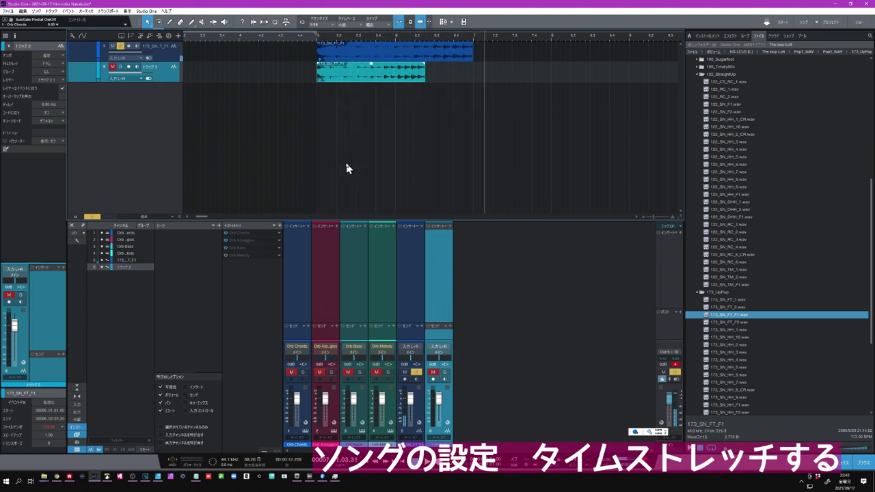
left_click(120, 67)
left_click(317, 38)
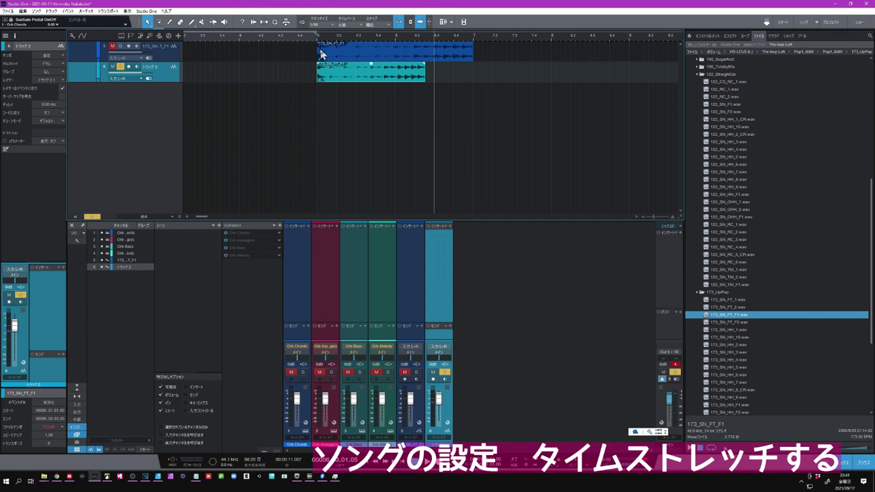
Undo the loop placements and disable stretching audio files to the song tempo in the song settings
key("ctrl+z")
left_click(36, 10)
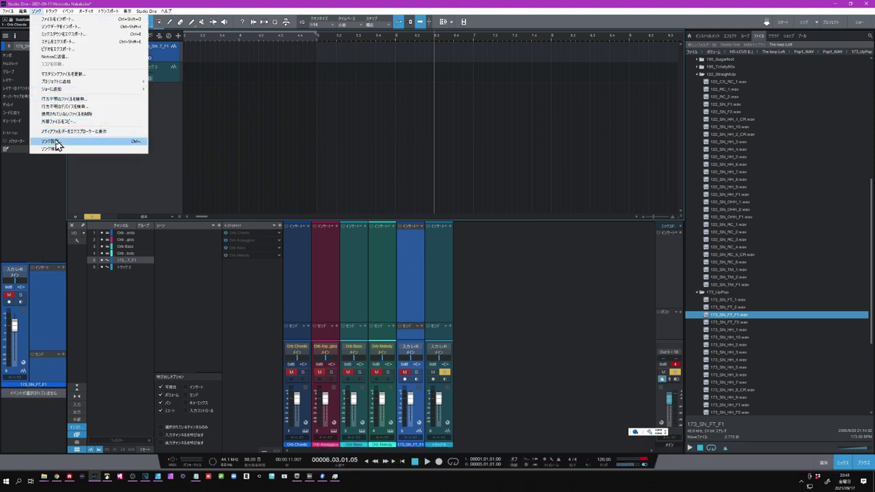
left_click(57, 143)
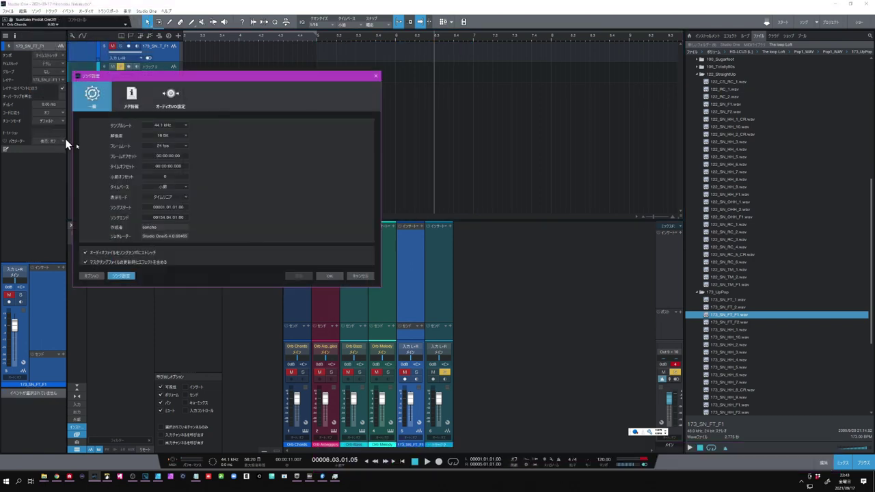
left_click(86, 253)
left_click(324, 277)
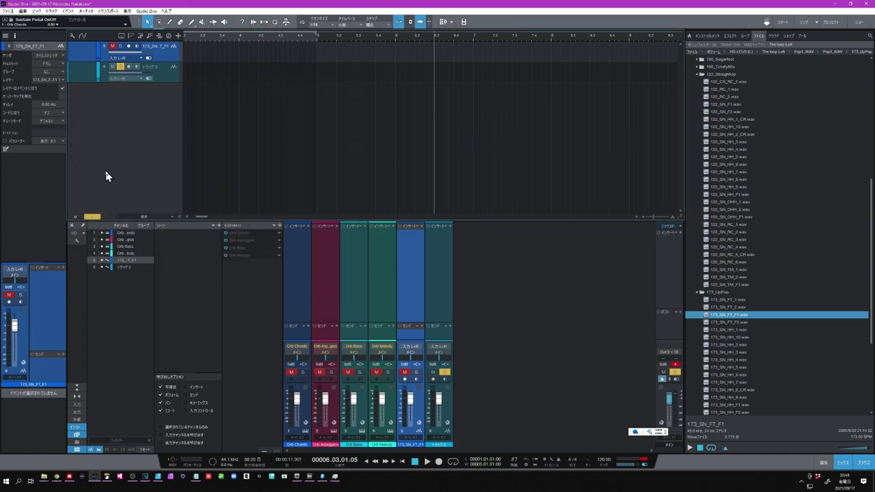
Add a stereo audio track with song-tempo stretching disabled
right_click(110, 101)
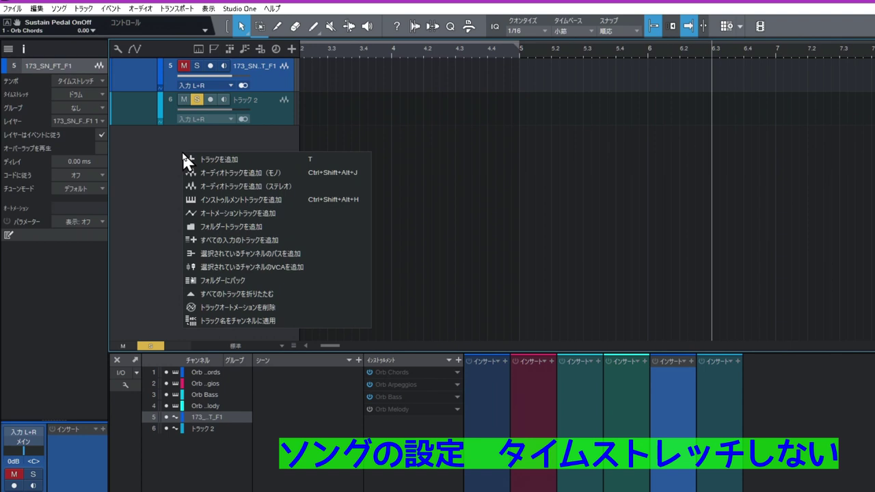
left_click(208, 185)
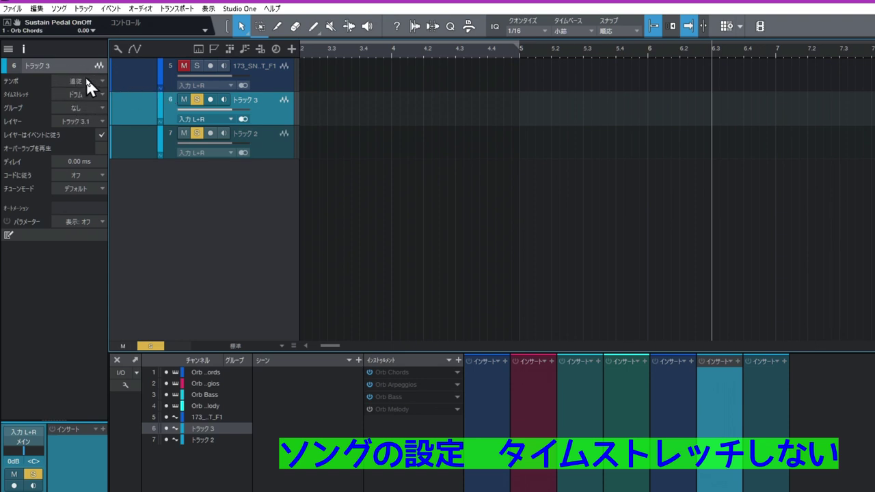
Re-enable stretching audio files to the song tempo in the song settings and add another stereo audio track
left_click(60, 9)
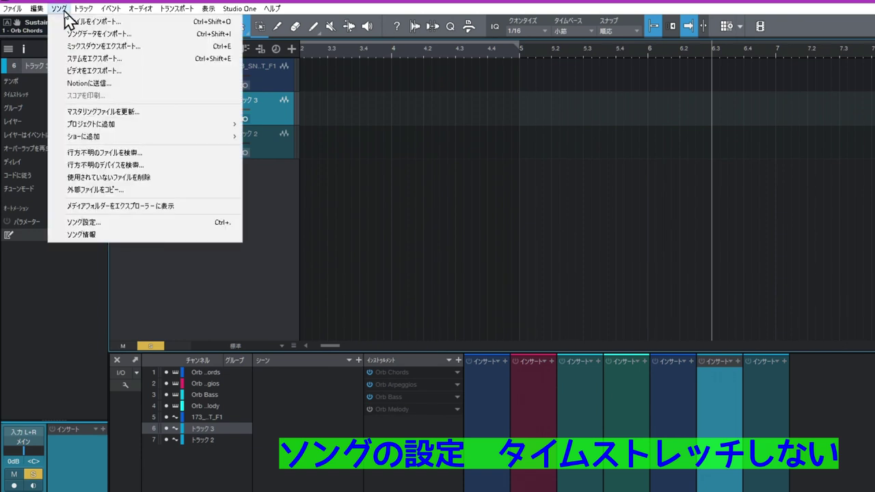
left_click(100, 225)
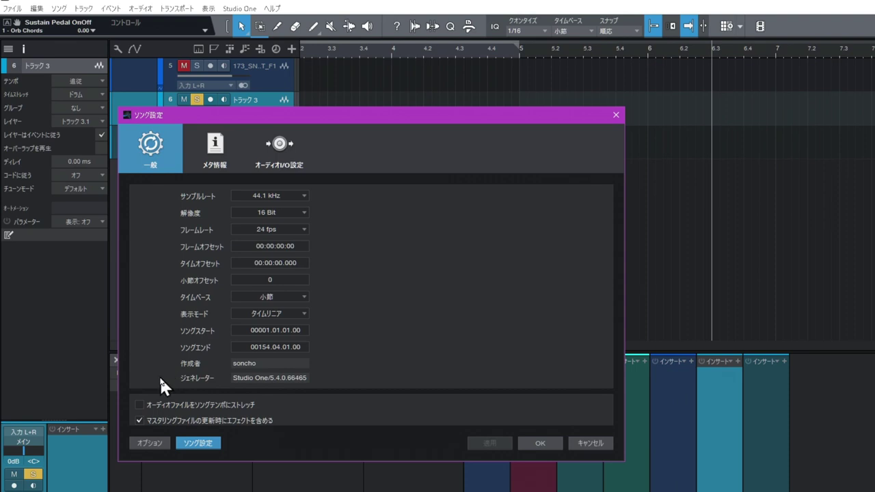
left_click(140, 405)
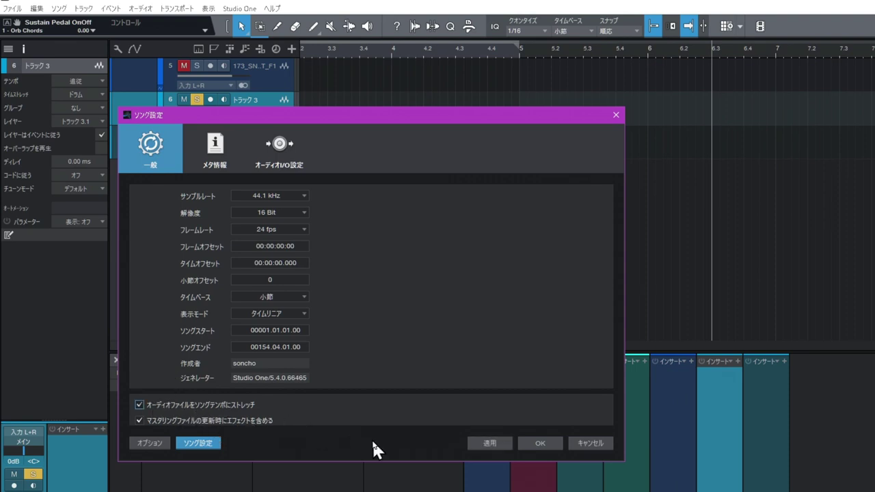
left_click(540, 444)
right_click(200, 182)
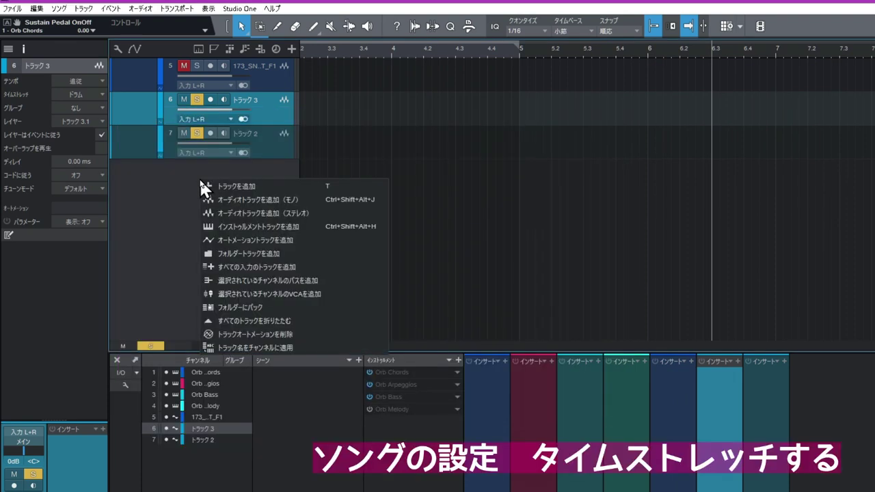
left_click(232, 214)
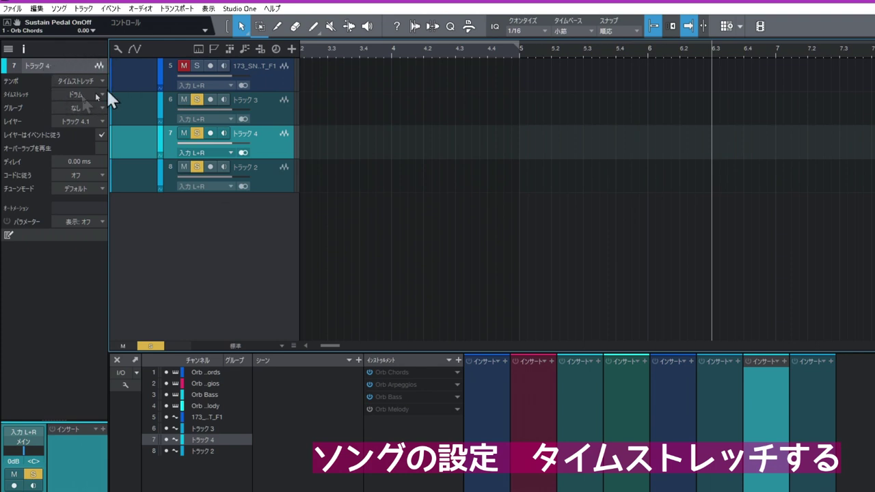
Turn the song-tempo stretch option for audio files off again in the song settings and add one more stereo audio track
left_click(58, 8)
left_click(81, 221)
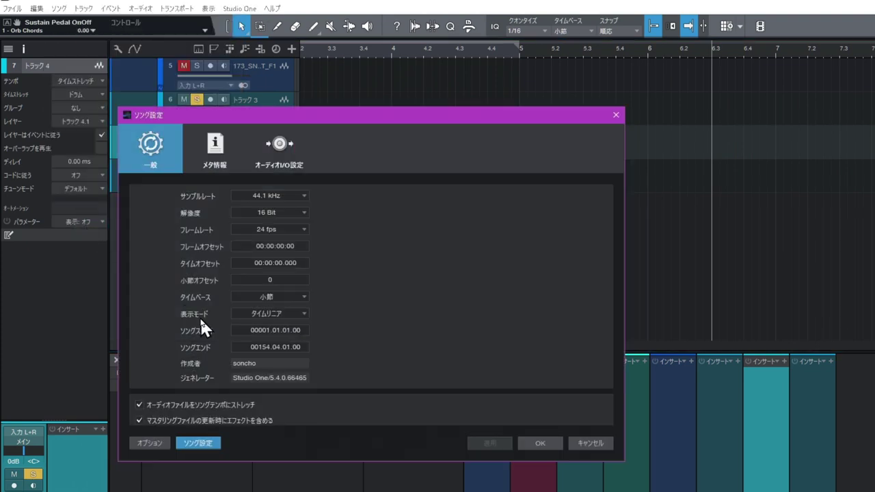
left_click(182, 403)
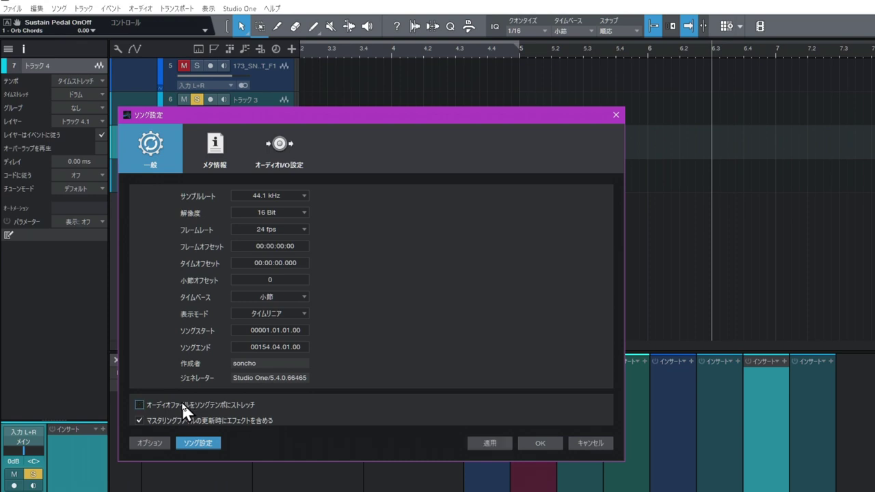
left_click(553, 441)
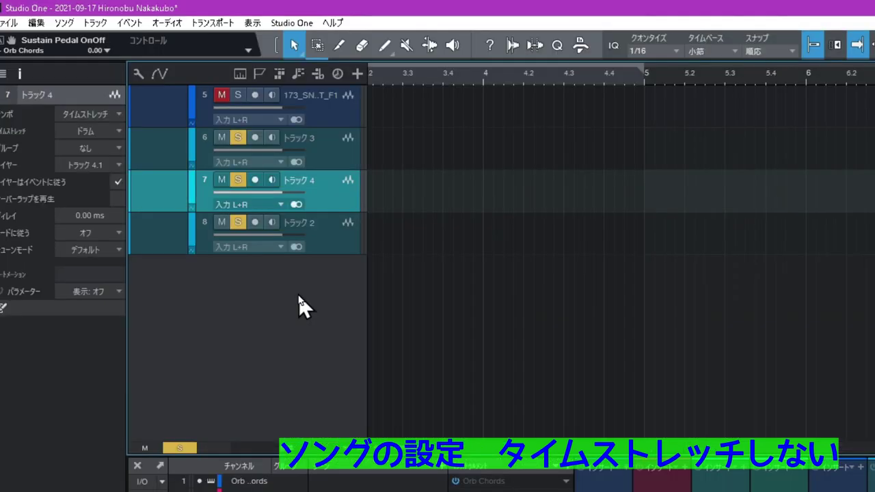
right_click(151, 146)
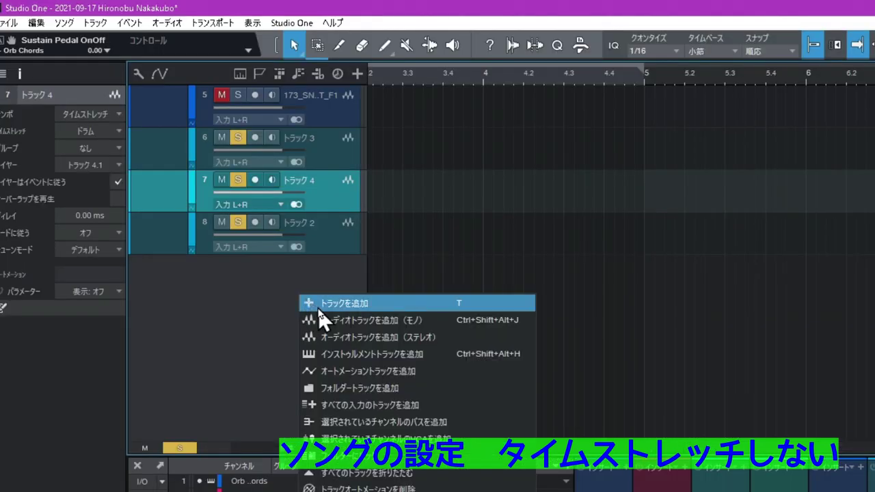
left_click(331, 337)
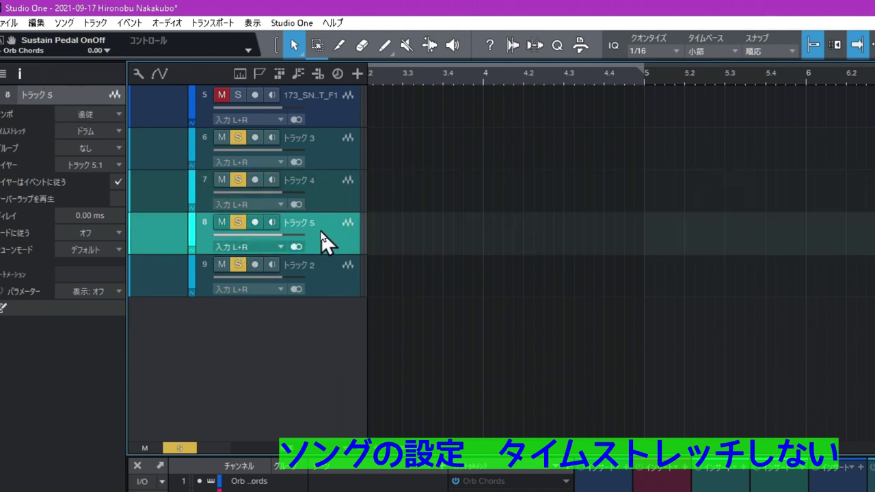
Delete the 173_SN_FT_F1, トラック 3 and トラック 4 tracks together
left_click(324, 186)
left_click(342, 120, "shift")
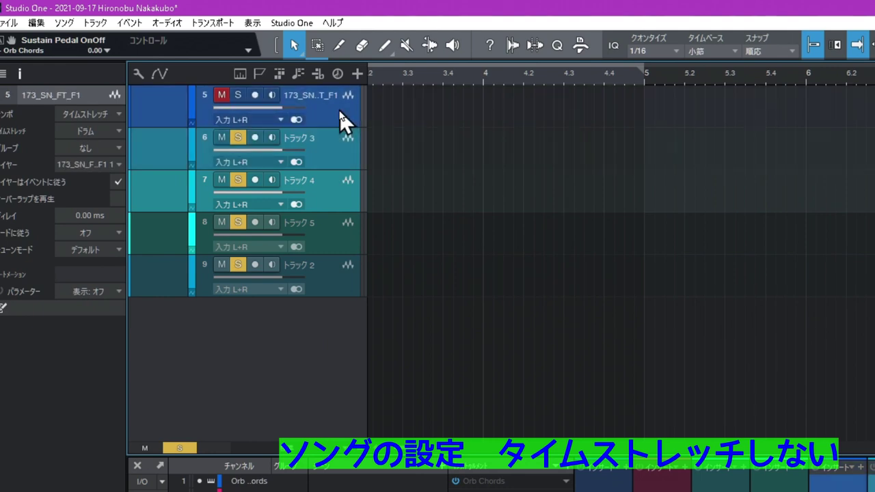
right_click(342, 120)
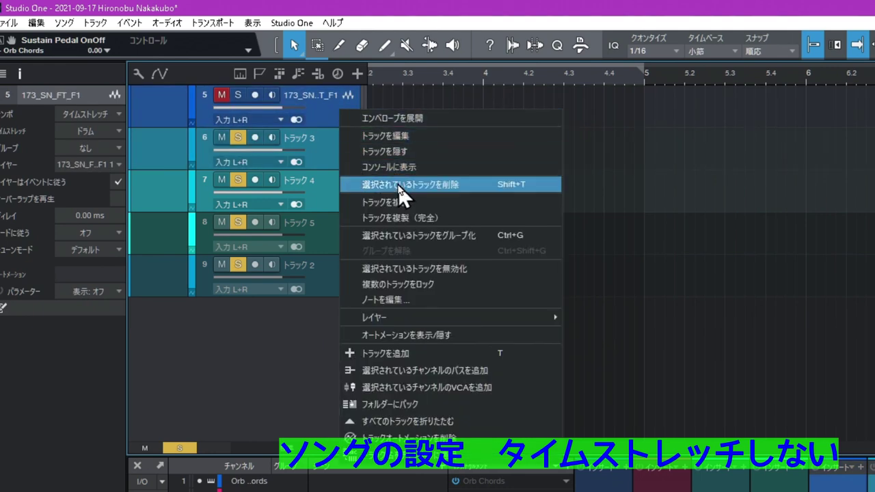
left_click(400, 184)
Place the 173_SN_FT_F1.wav loop on トラック 5 at bar 5 and set the song tempo to 173
left_click_drag(714, 315, 330, 60)
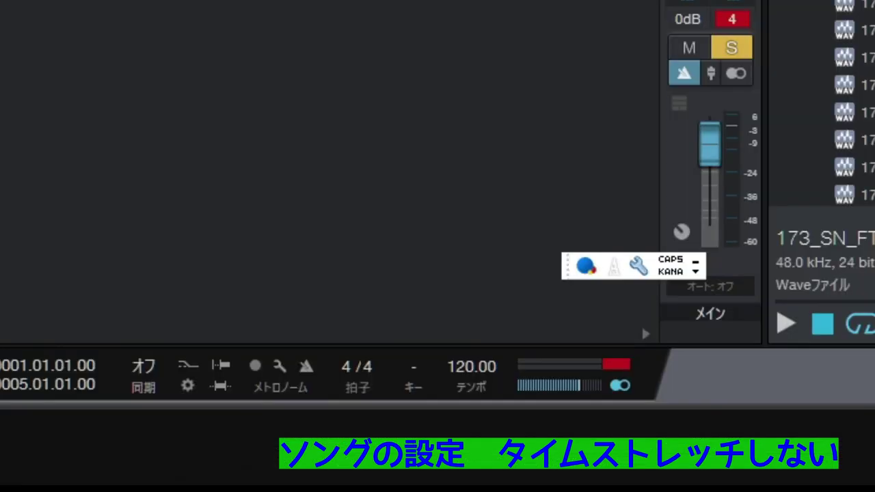
double_click(456, 364)
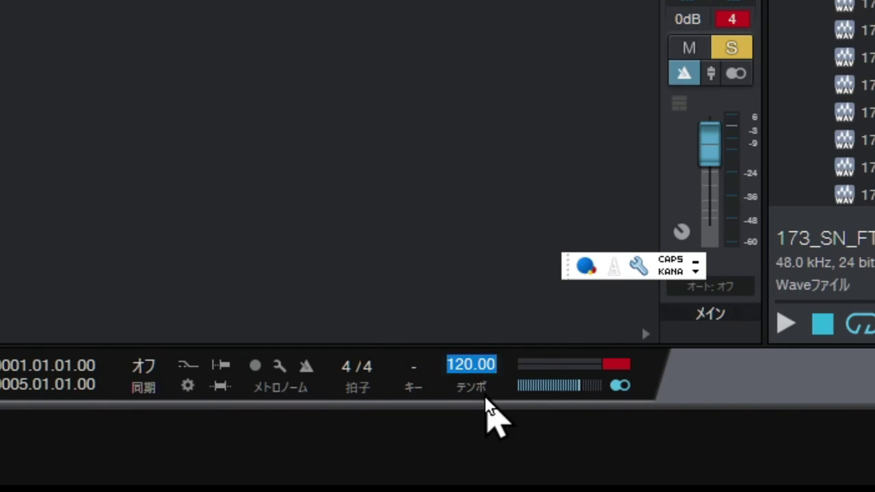
type("173")
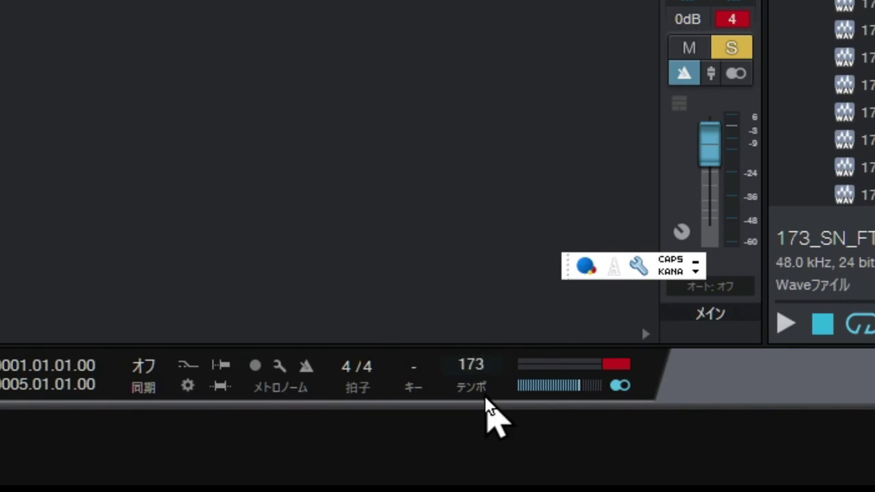
key("Return")
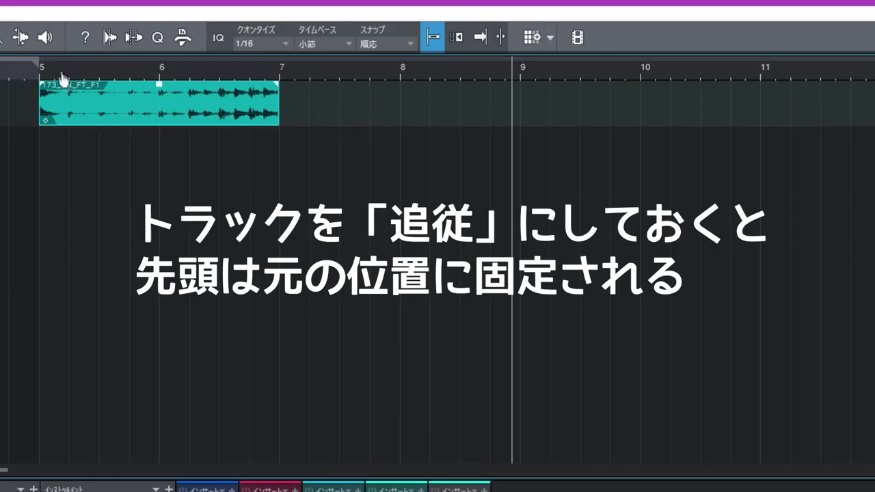
Set the song tempo back to 120 with トラック 5 in 追従 mode
left_click_drag(232, 38, 271, 55)
left_click_drag(152, 114, 169, 99)
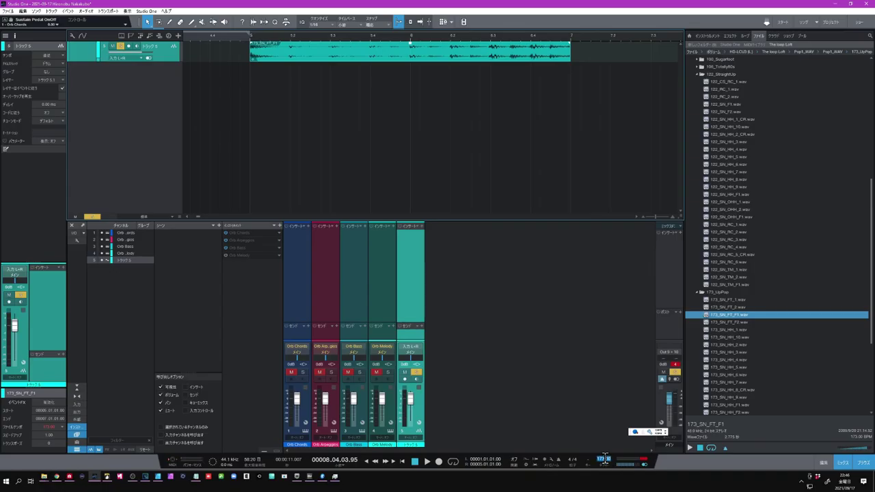
type("120")
key("Return")
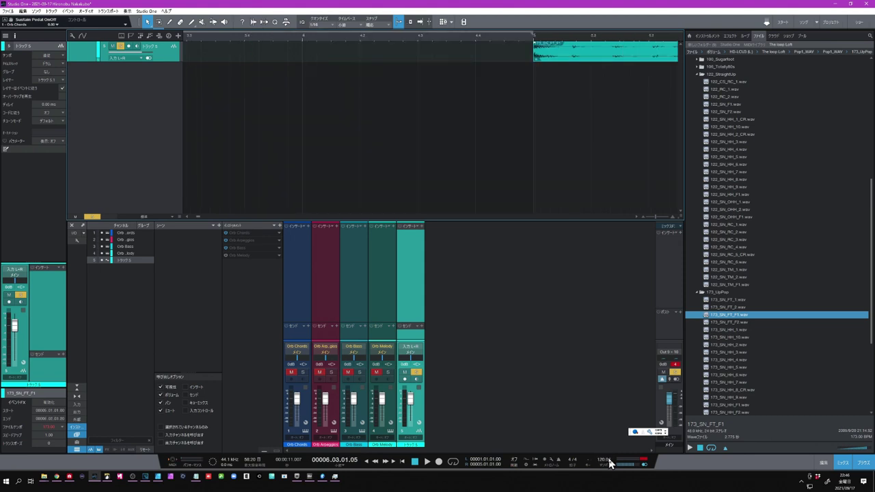
Switch トラック 5's tempo mode to 追従しない and set the song tempo to 173
mouse_move(568, 37)
left_mouse_down()
mouse_move(531, 22)
mouse_move(465, 23)
mouse_move(575, 41)
left_mouse_up()
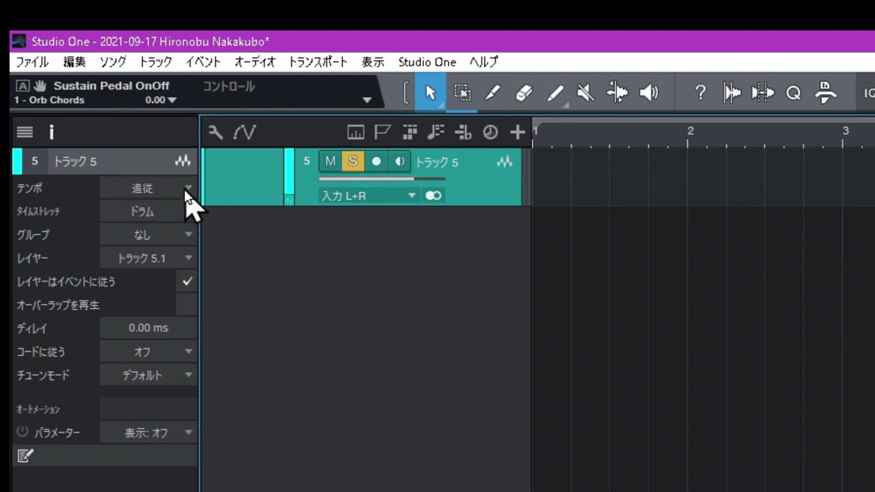
left_click(185, 193)
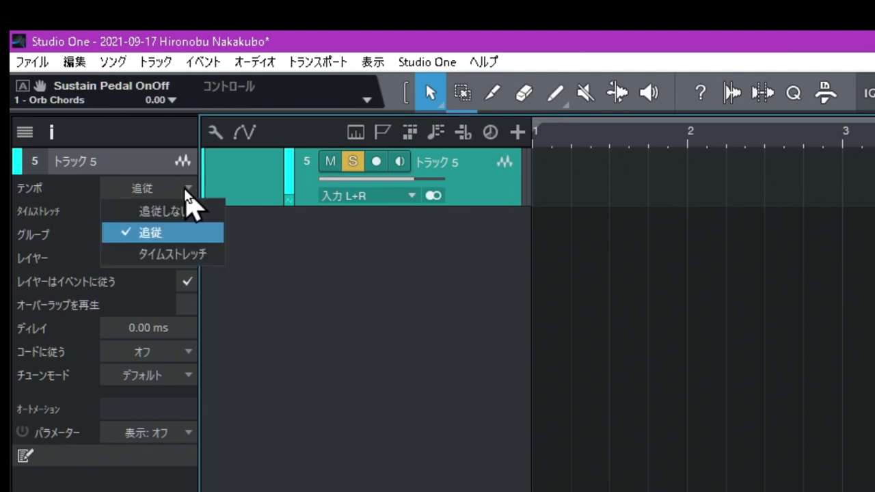
left_click(179, 212)
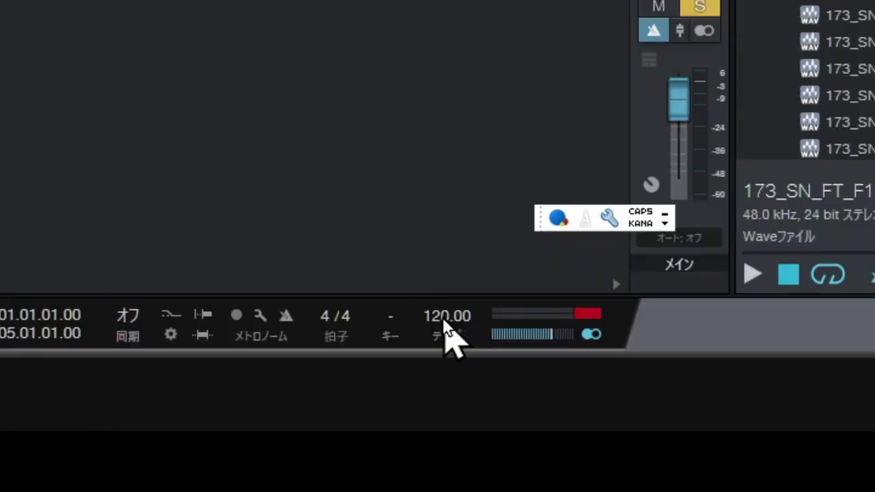
left_click(446, 318)
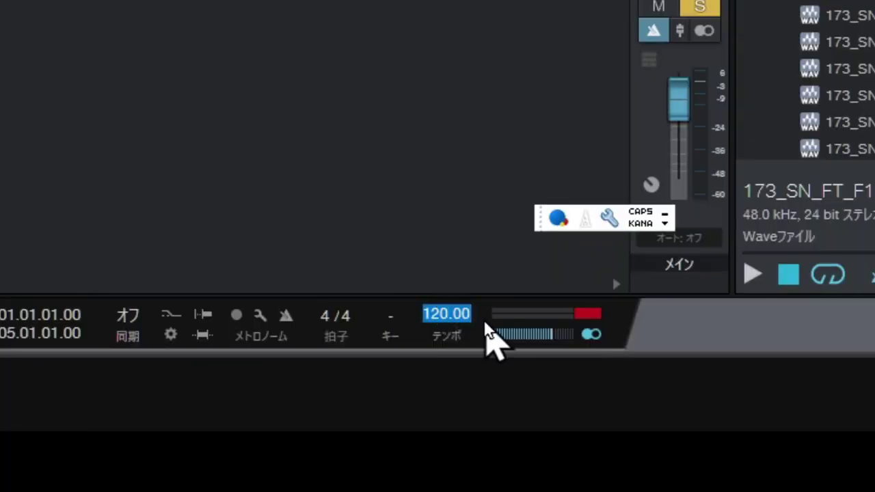
type("173")
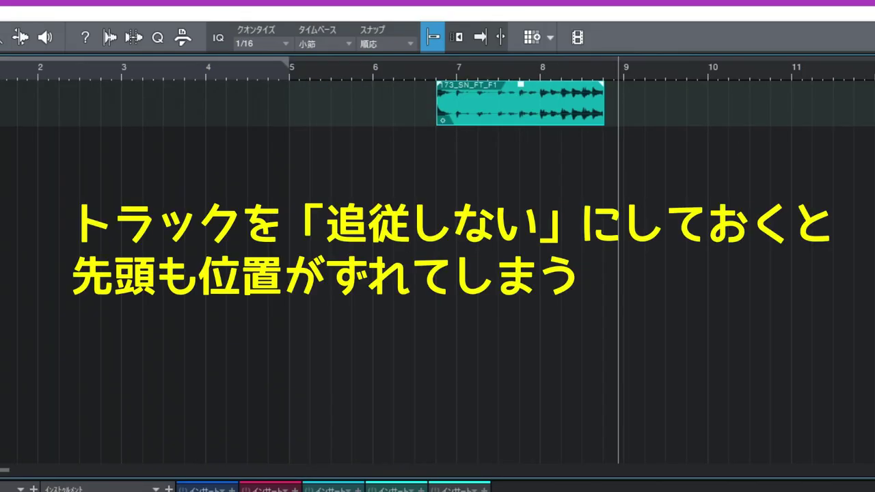
Return トラック 5's tempo mode to 追従
scroll(430, 77, "up", 5)
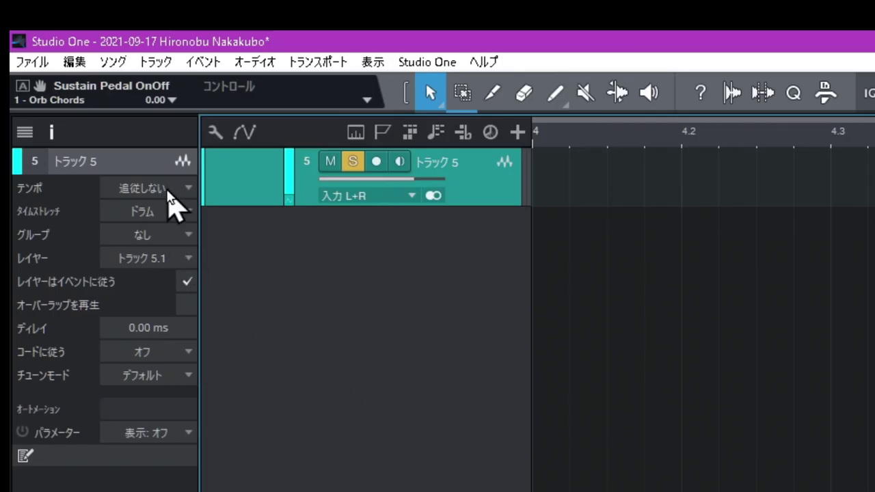
left_click(170, 191)
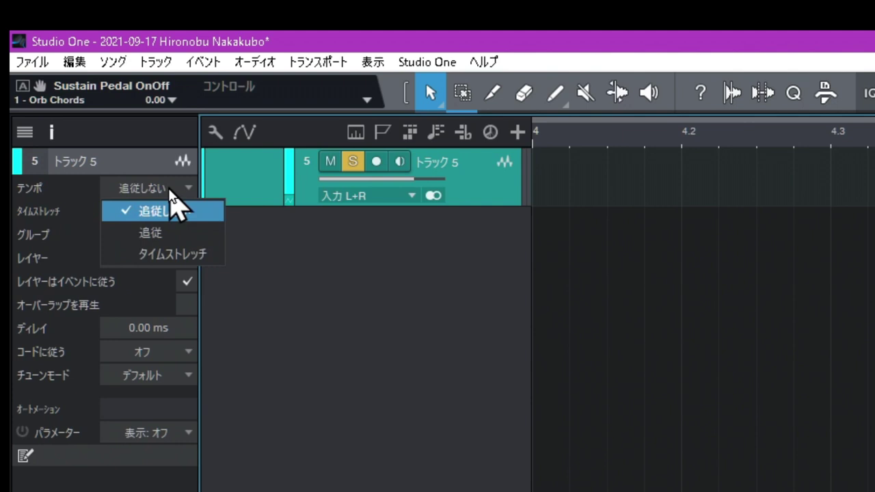
left_click(165, 233)
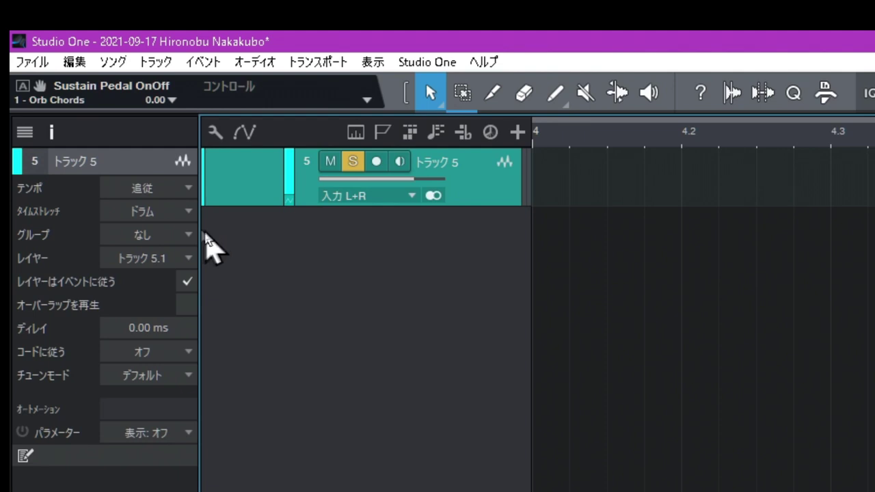
left_click(181, 188)
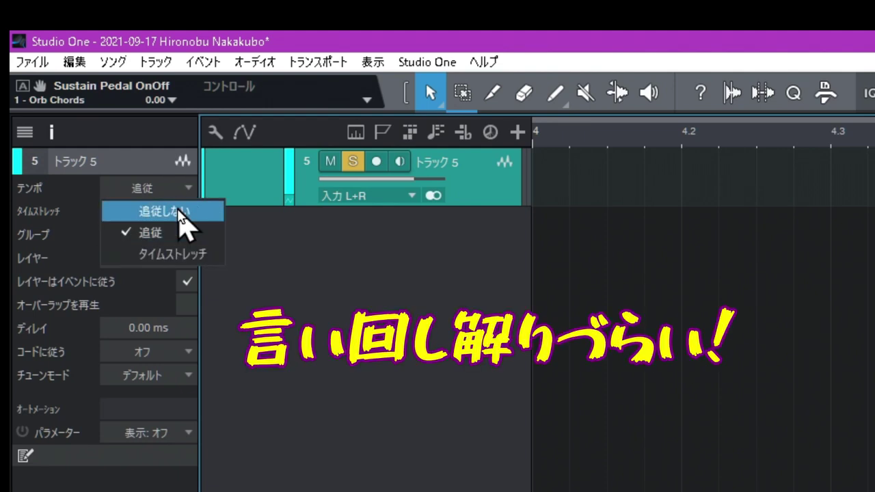
left_click(272, 295)
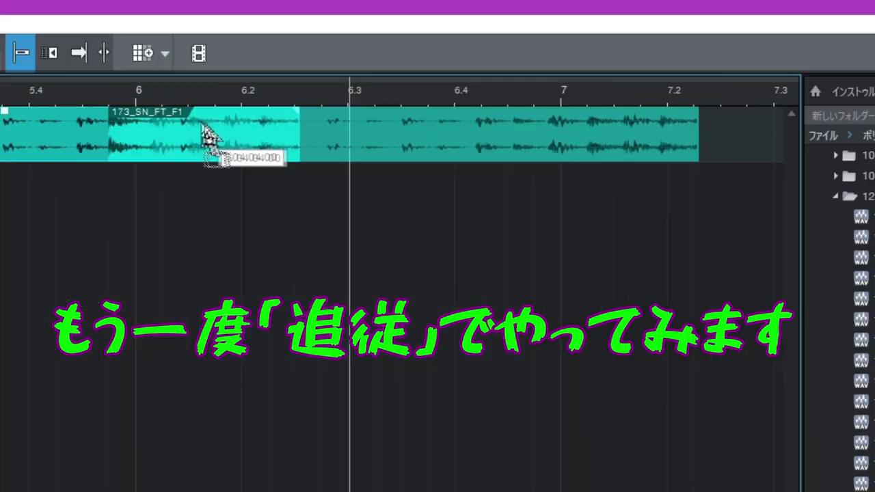
Move the 173_SN_FT_F1 loop event to start at bar 6 and set the song tempo to 173
left_click_drag(205, 136, 230, 141)
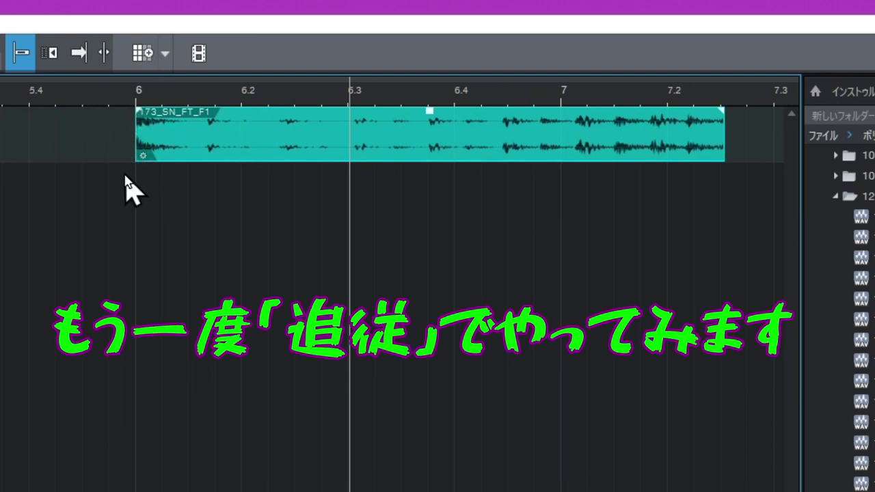
left_click_drag(372, 98, 254, 72)
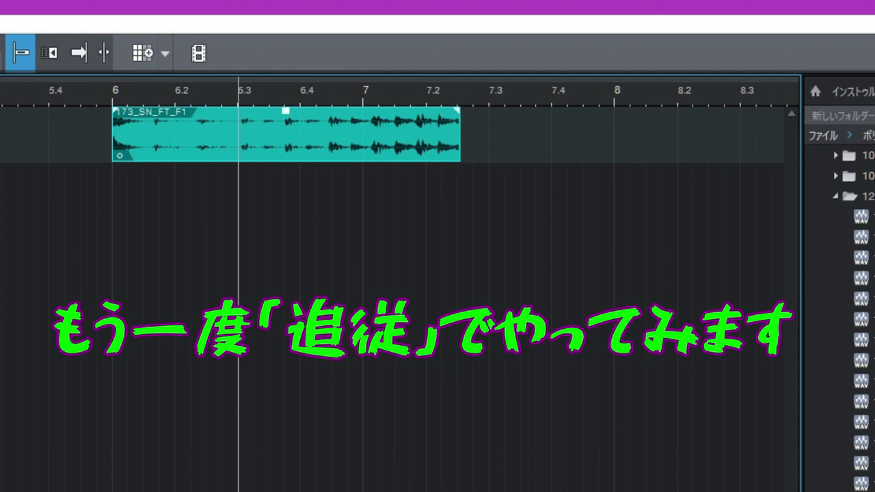
key("Return")
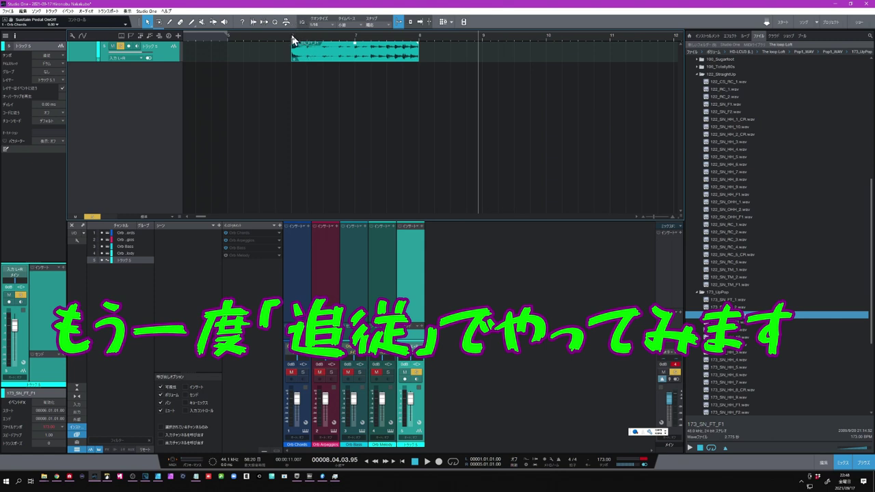
Examine the start of the loop event against bar 6 and view トラック 5's tempo mode options
scroll(294, 41, "up", 2)
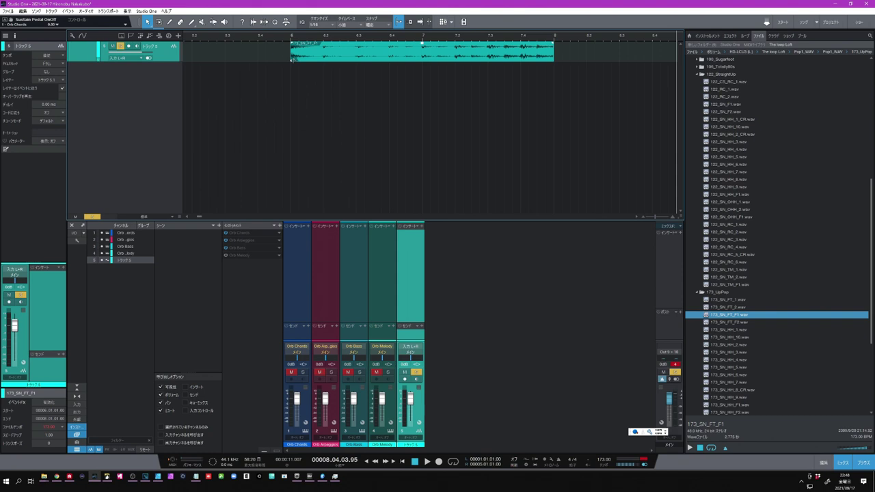
left_click(62, 56)
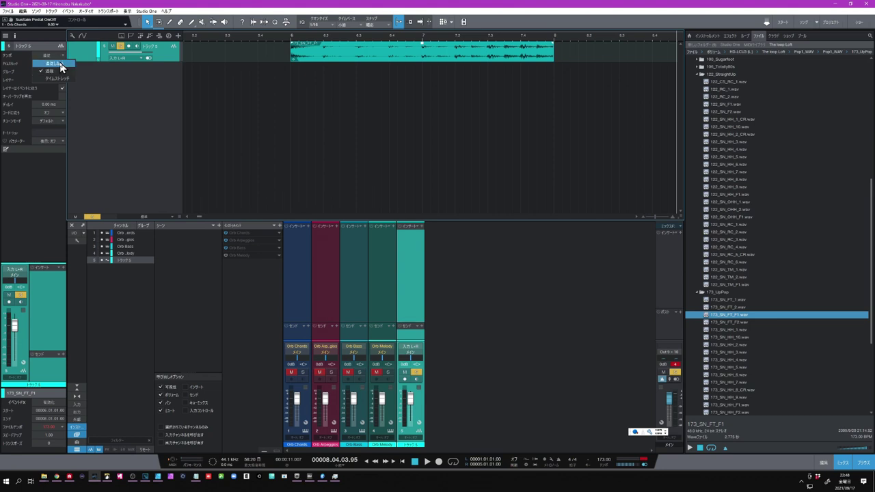
left_click(150, 102)
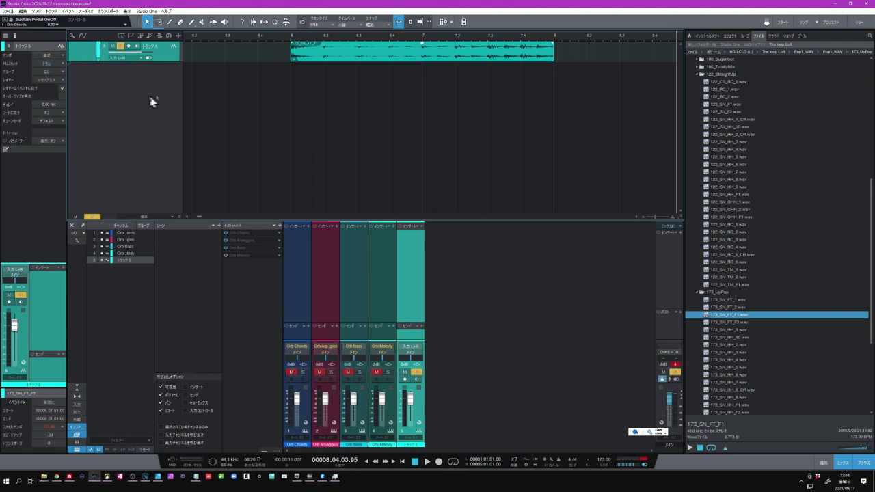